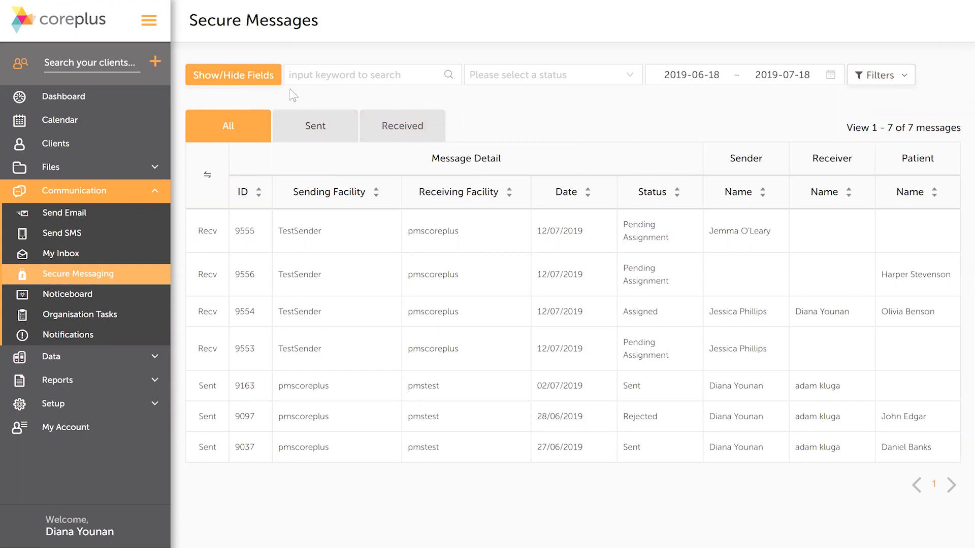
Step: Review the secure messages by sent, by received and then all together
{"action": "left_click", "coordinate": [337, 126]}
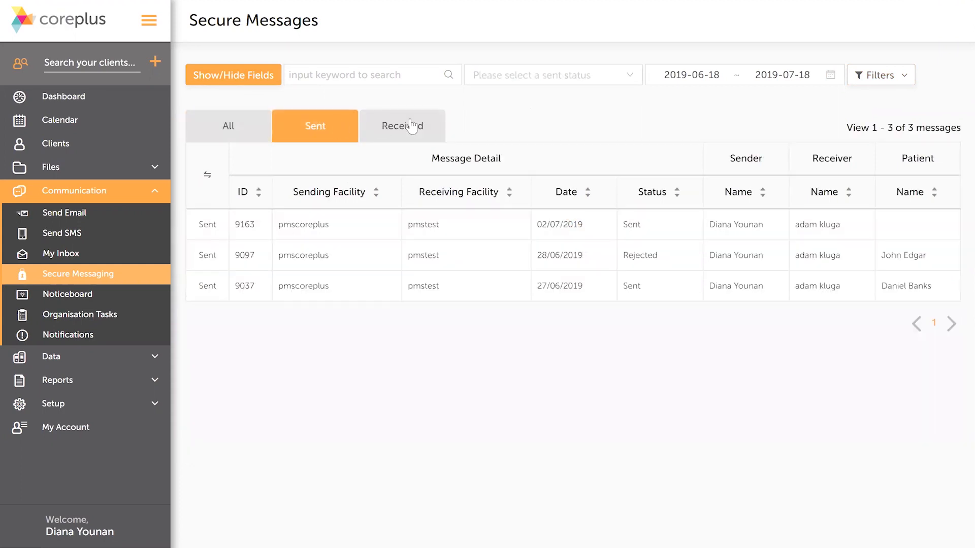
{"action": "left_click", "coordinate": [434, 125]}
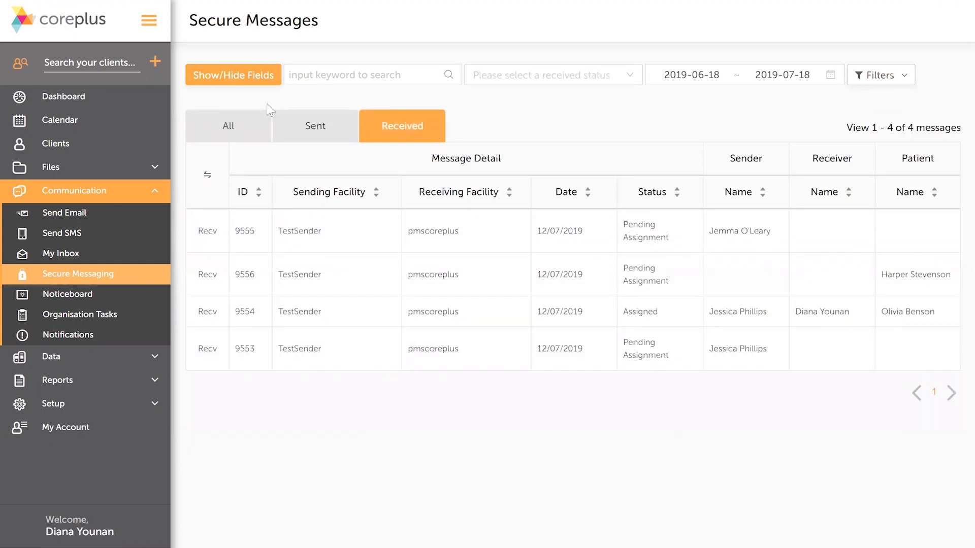
{"action": "left_click", "coordinate": [257, 127]}
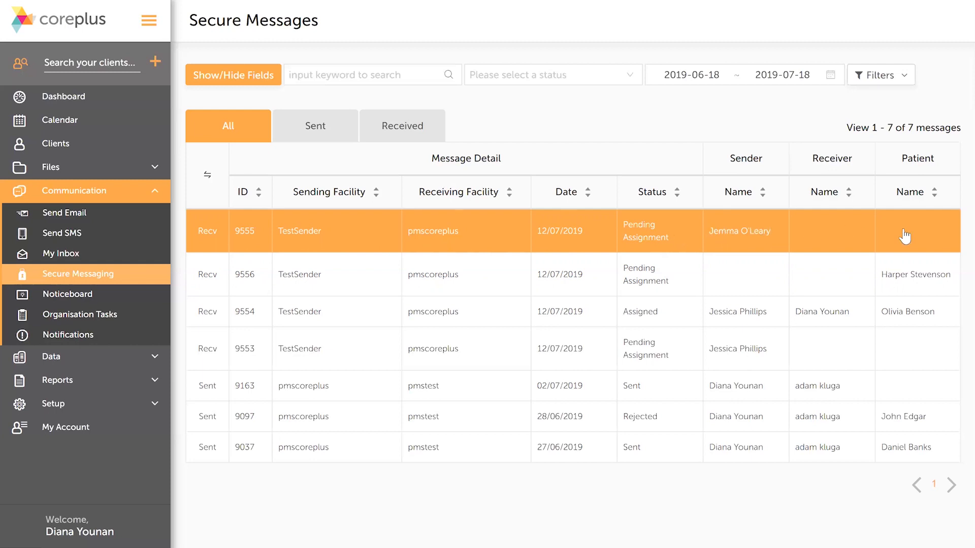
{"action": "left_click", "coordinate": [929, 232]}
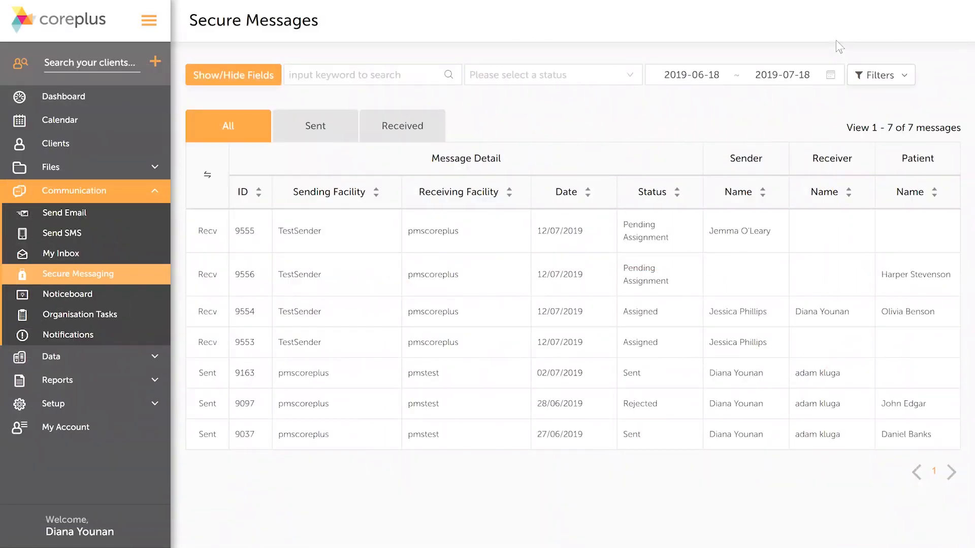
Step: Open received message 9555, pending assignment, and review its details down to the attached files
{"action": "left_click", "coordinate": [436, 135]}
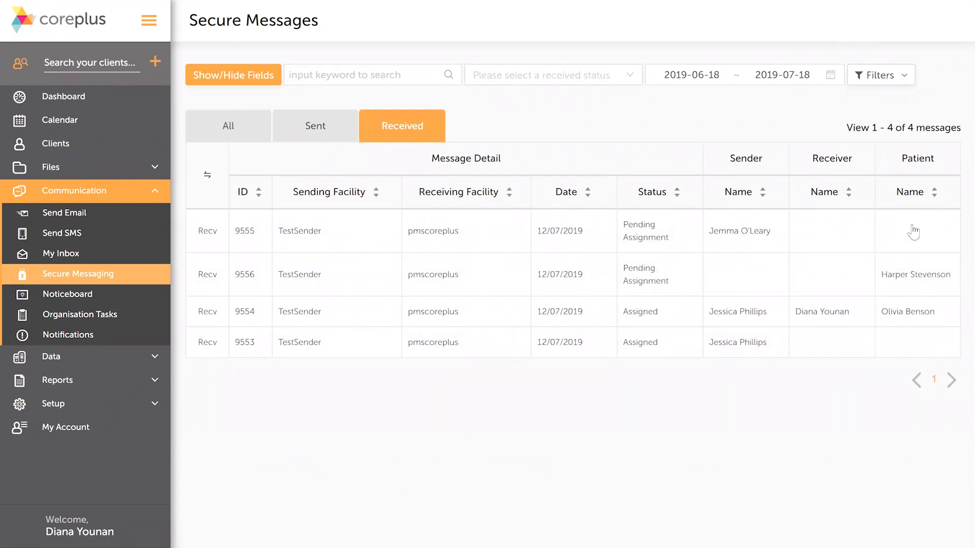
{"action": "left_click", "coordinate": [928, 238]}
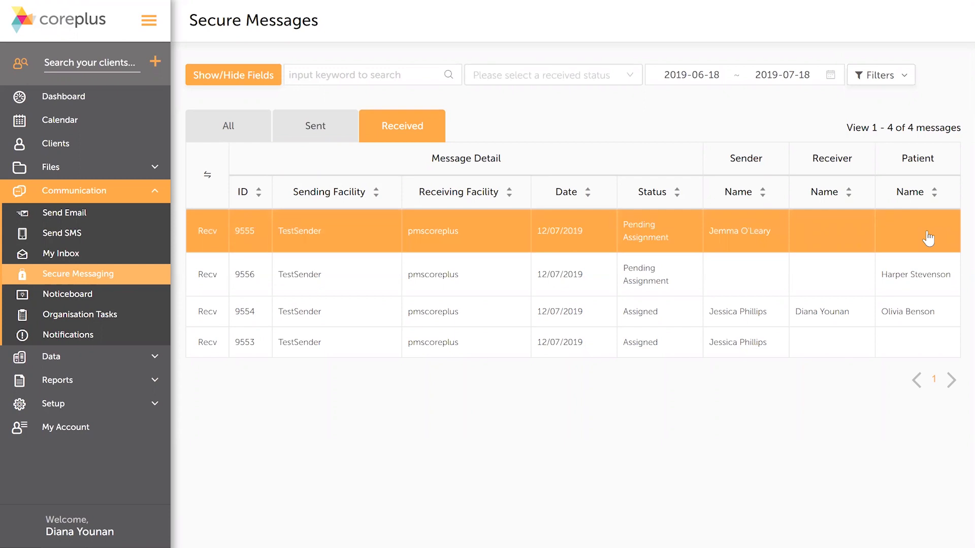
{"action": "left_click", "coordinate": [927, 238]}
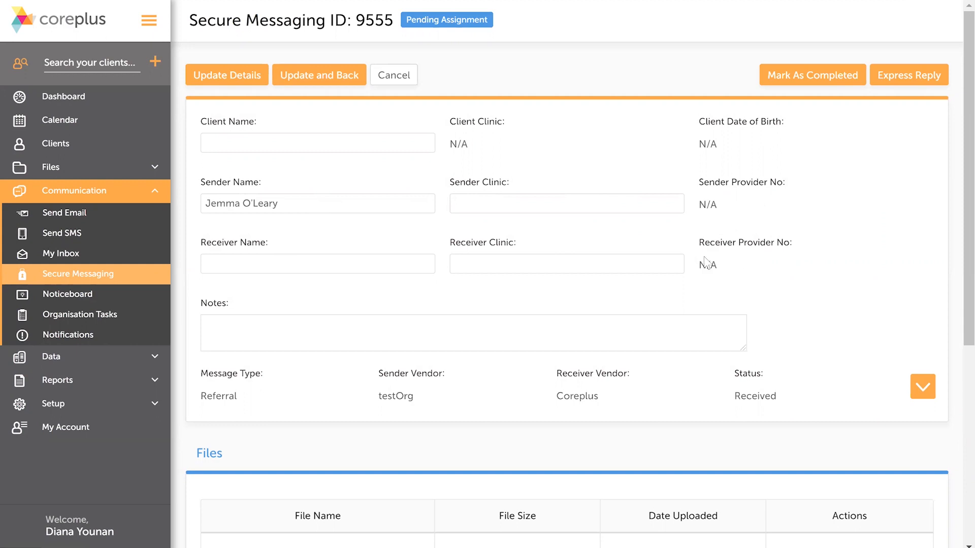
{"action": "scroll", "coordinate": [540, 261], "scroll_direction": "down", "scroll_amount": 2}
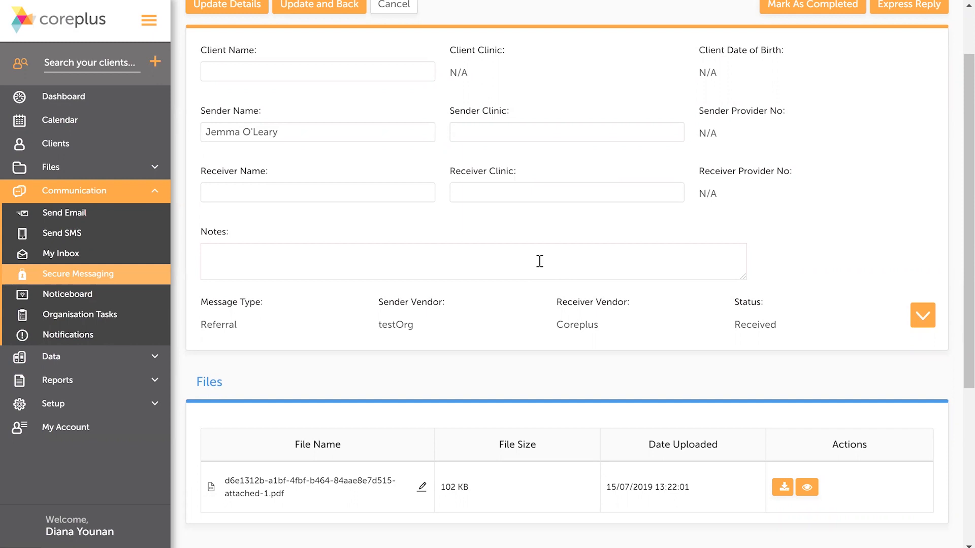
{"action": "scroll", "coordinate": [746, 296], "scroll_direction": "down", "scroll_amount": 2}
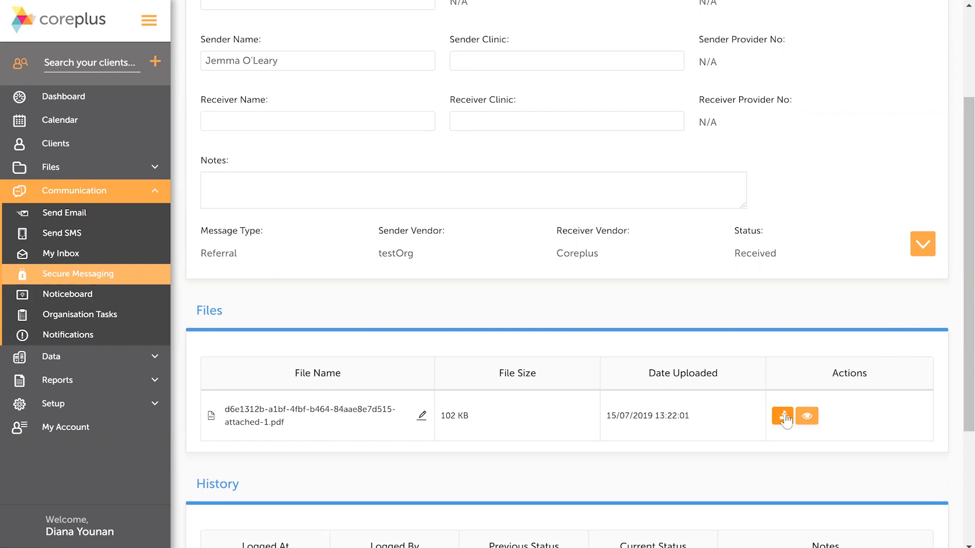
Step: Preview the PDF attached to message 9555, read the referral letter and close the preview
{"action": "left_click", "coordinate": [812, 414]}
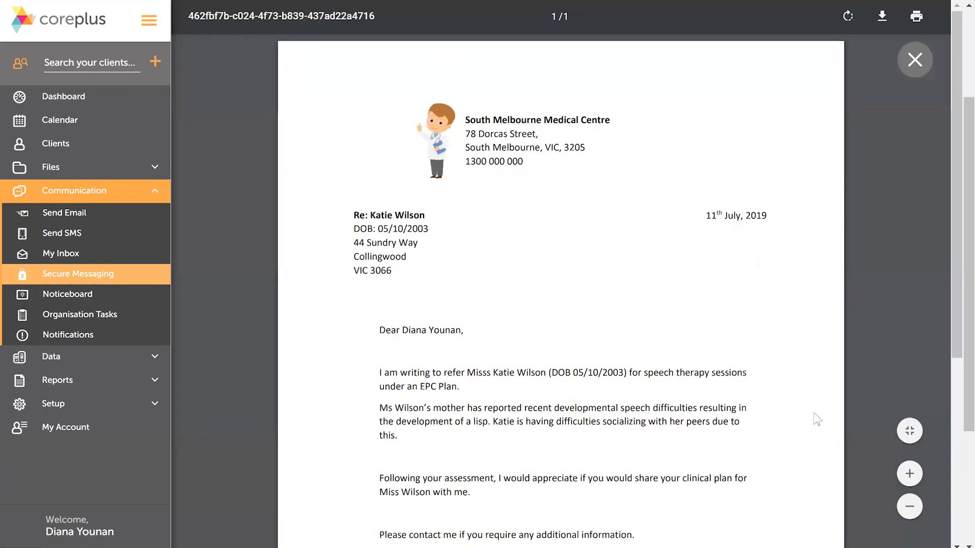
{"action": "scroll", "coordinate": [697, 303], "scroll_direction": "down", "scroll_amount": 5}
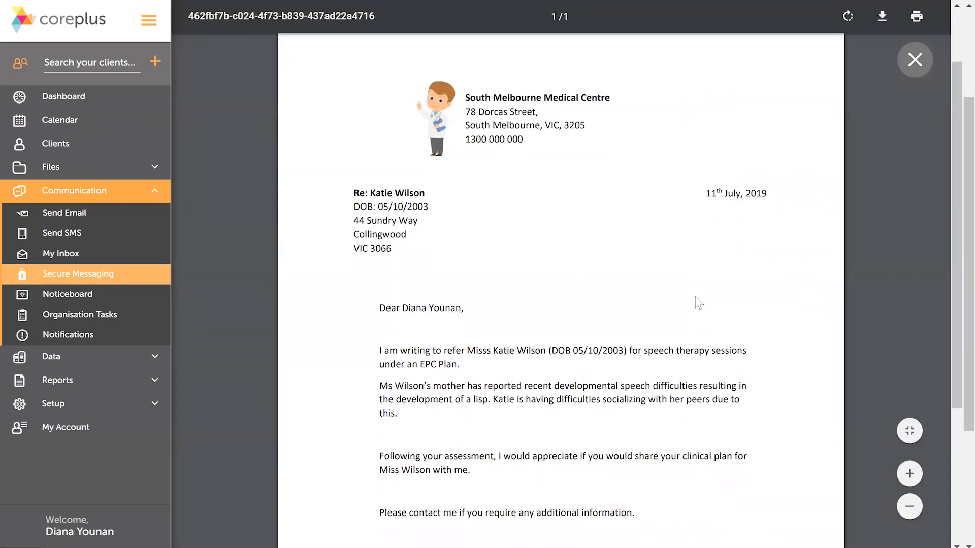
{"action": "scroll", "coordinate": [693, 309], "scroll_direction": "up", "scroll_amount": 5}
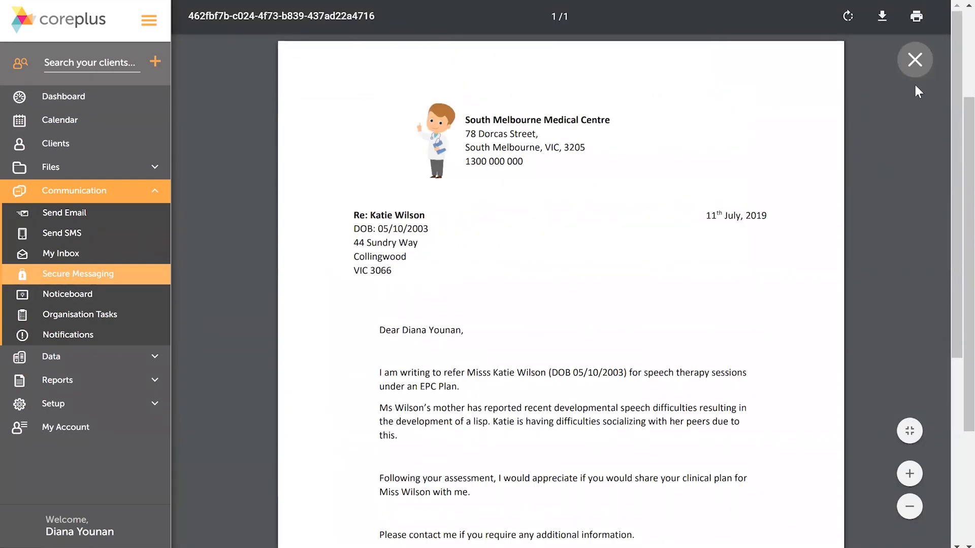
{"action": "left_click", "coordinate": [915, 65]}
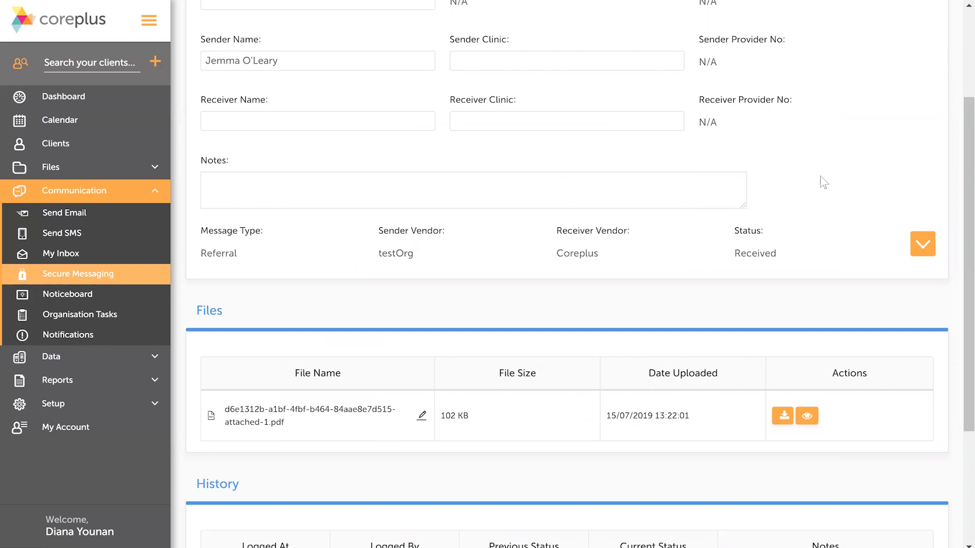
Step: Link message 9555 to the client named in the referral letter by filling in the client name
{"action": "scroll", "coordinate": [836, 203], "scroll_direction": "up", "scroll_amount": 3}
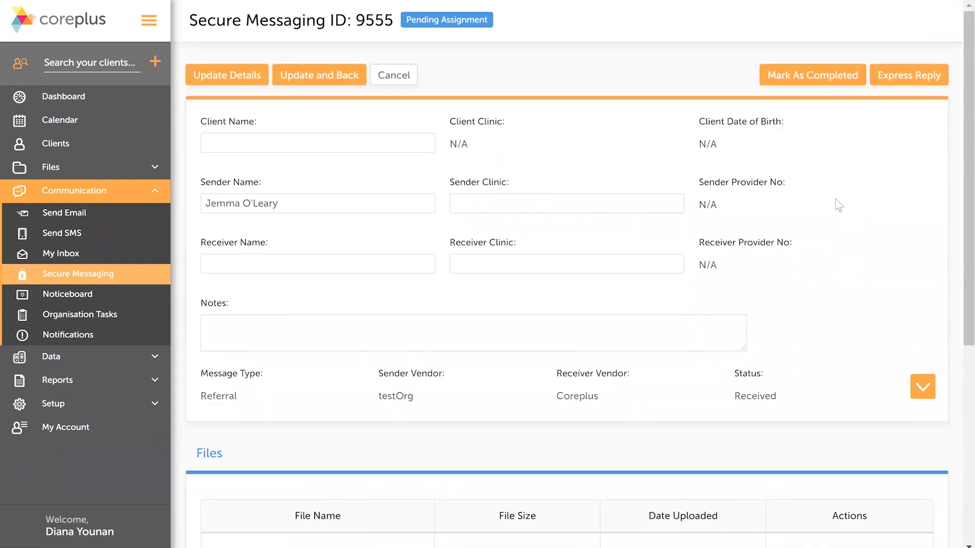
{"action": "left_click", "coordinate": [410, 149]}
{"action": "type", "text": "katie"}
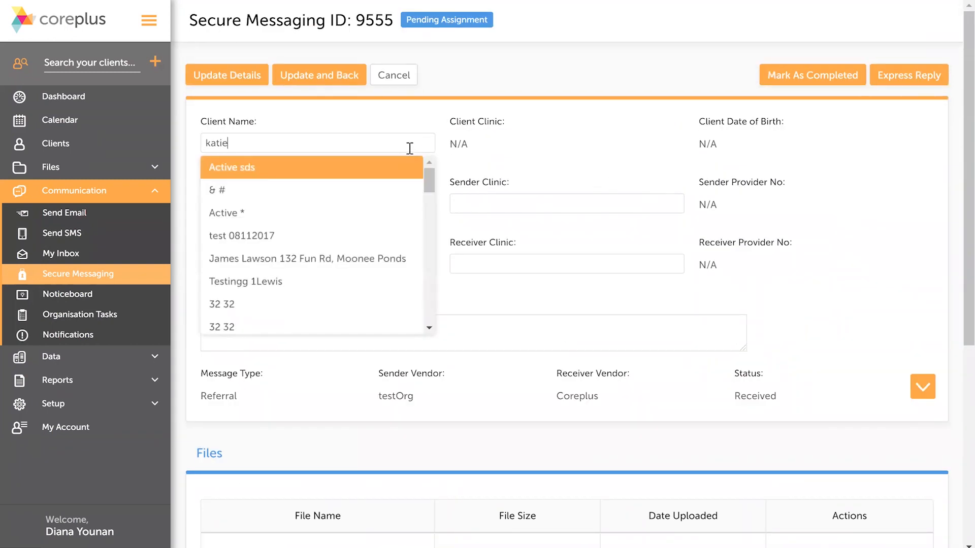
{"action": "left_click", "coordinate": [374, 168]}
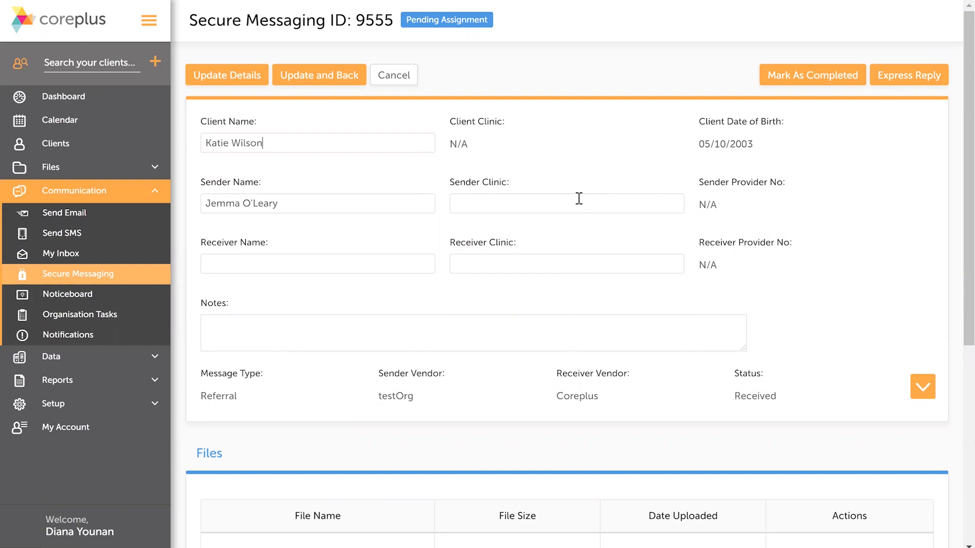
Step: Assign message 9555 to the practitioner addressed in the letter, with receiver clinic Bundoora, and save back to the message list
{"action": "left_click", "coordinate": [373, 261]}
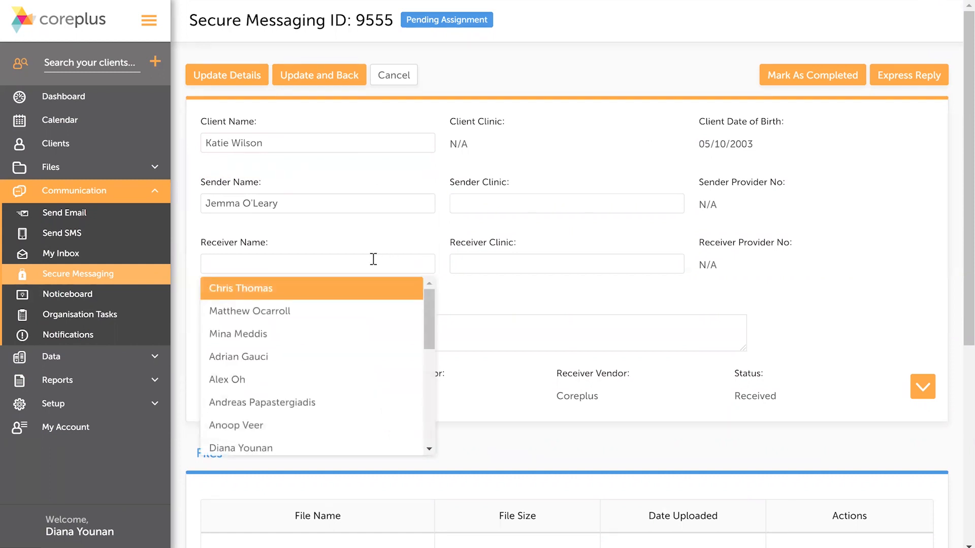
{"action": "left_click", "coordinate": [325, 448]}
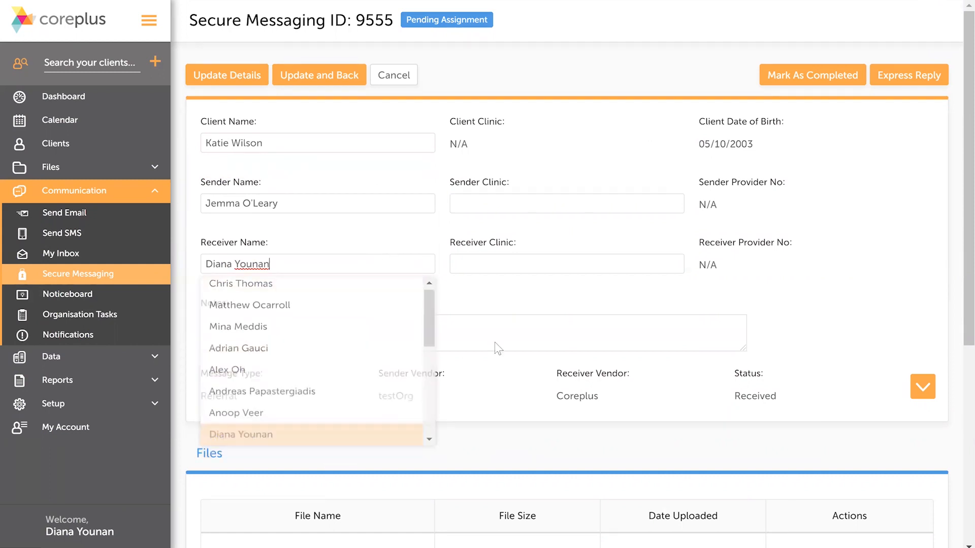
{"action": "left_click", "coordinate": [568, 270]}
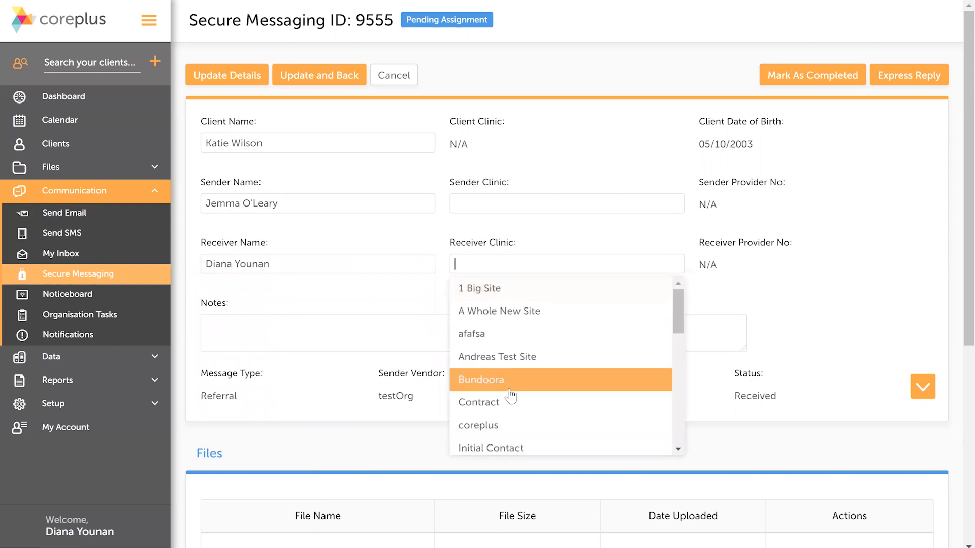
{"action": "left_click", "coordinate": [509, 388]}
{"action": "left_click", "coordinate": [706, 332]}
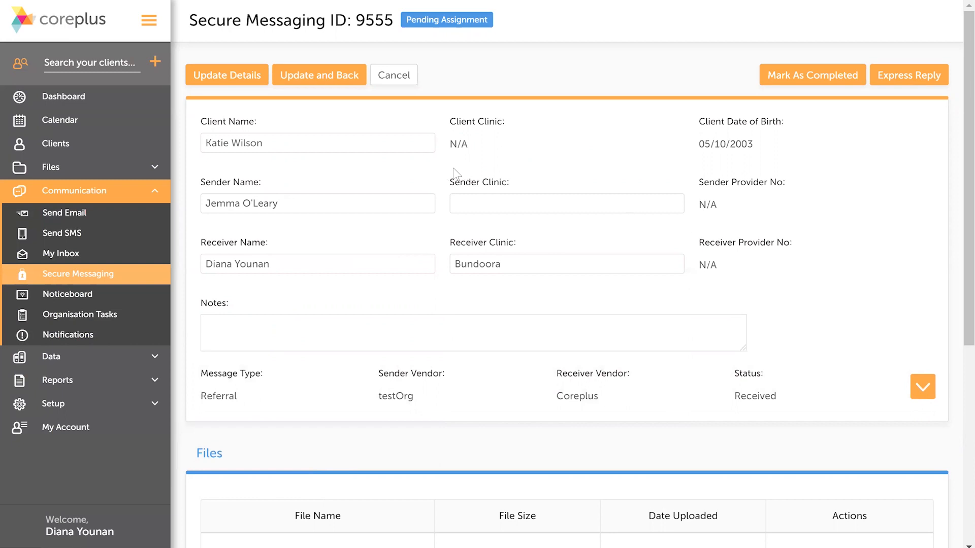
{"action": "left_click", "coordinate": [343, 86]}
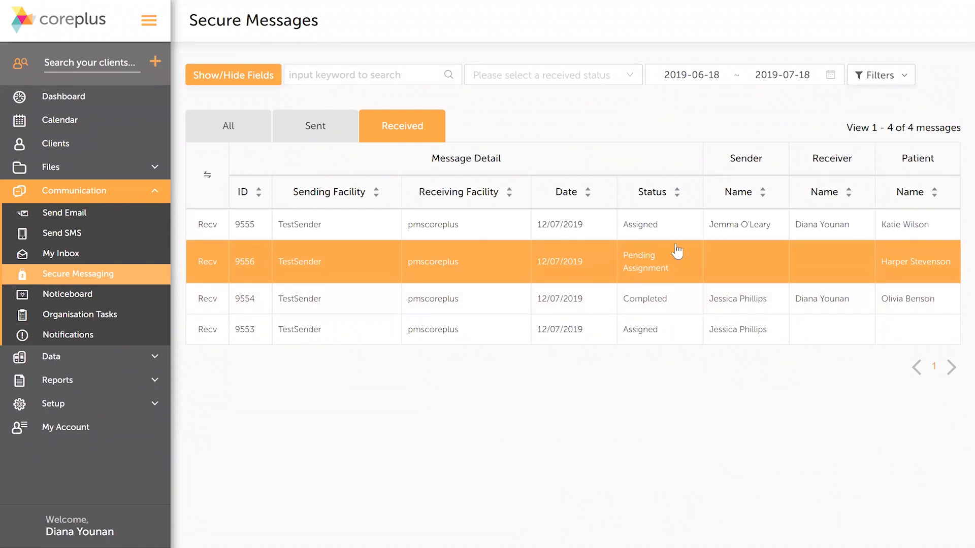
Step: Reopen message 9555, mark it as completed and save back to the message list
{"action": "left_click", "coordinate": [674, 224]}
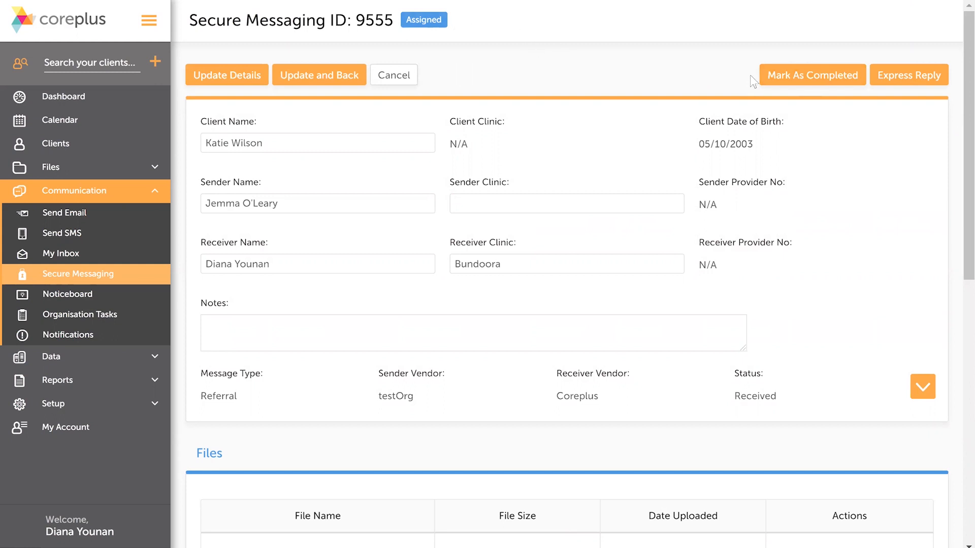
{"action": "left_click", "coordinate": [813, 78]}
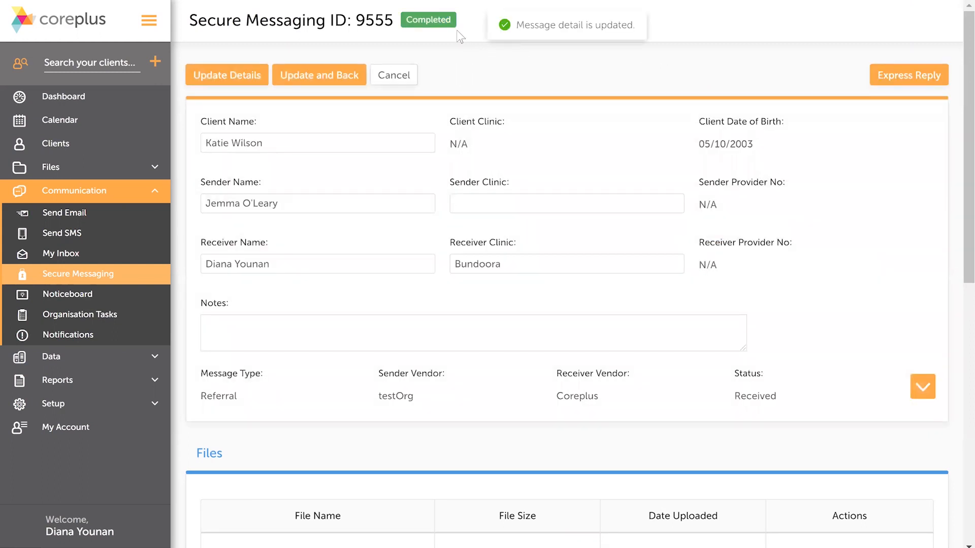
{"action": "left_click", "coordinate": [355, 74]}
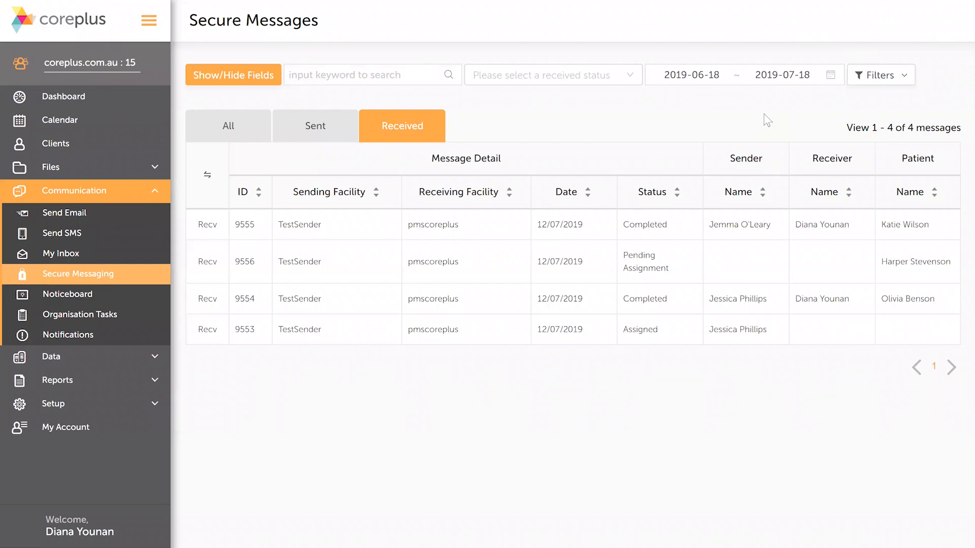
Step: Send an express reply to message 9555, swapping the attached 6th session.pdf for the saved letter thank you.html
{"action": "left_click", "coordinate": [693, 224]}
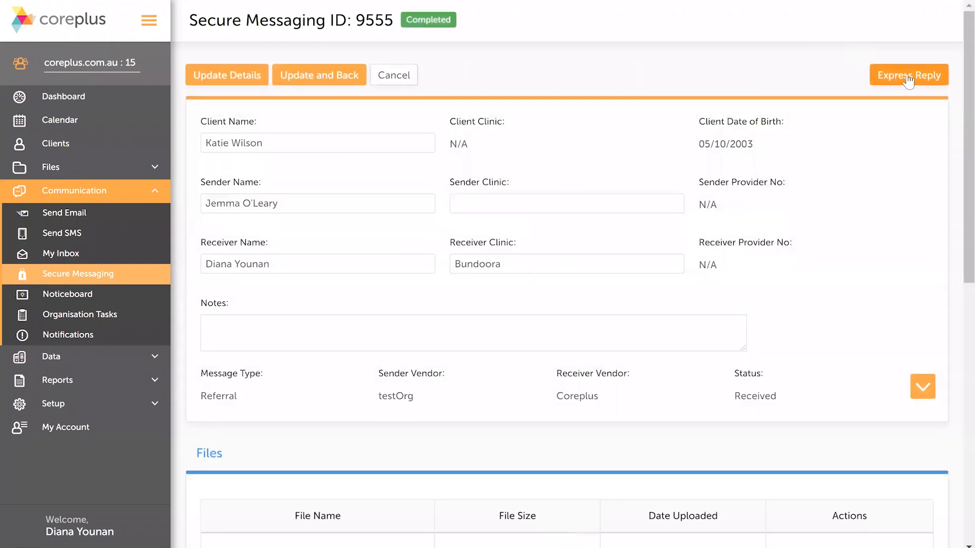
{"action": "left_click", "coordinate": [908, 77]}
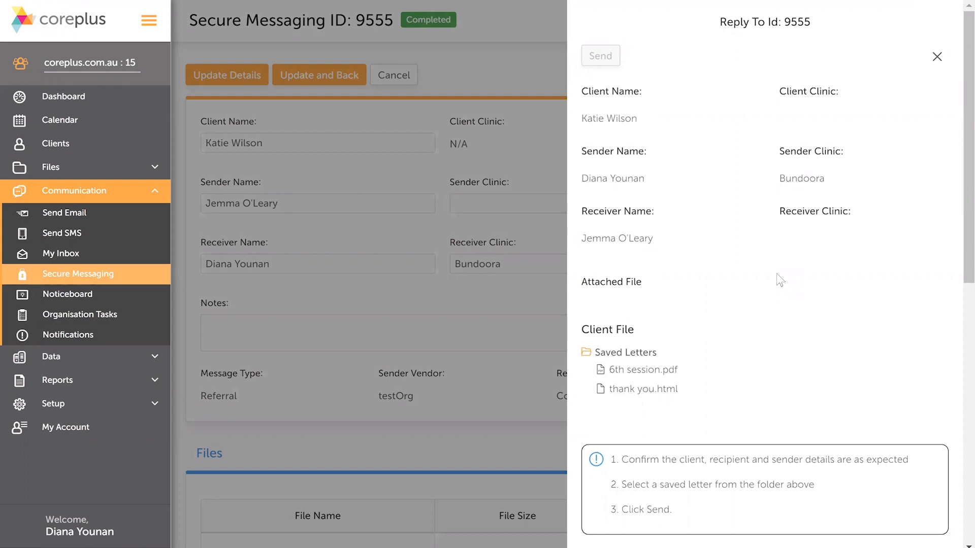
{"action": "left_click", "coordinate": [669, 370]}
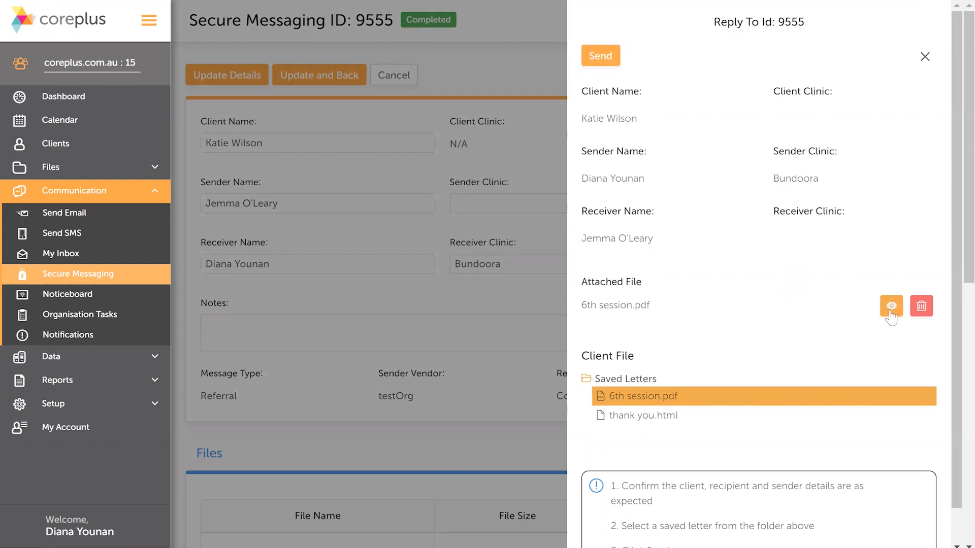
{"action": "left_click", "coordinate": [922, 311]}
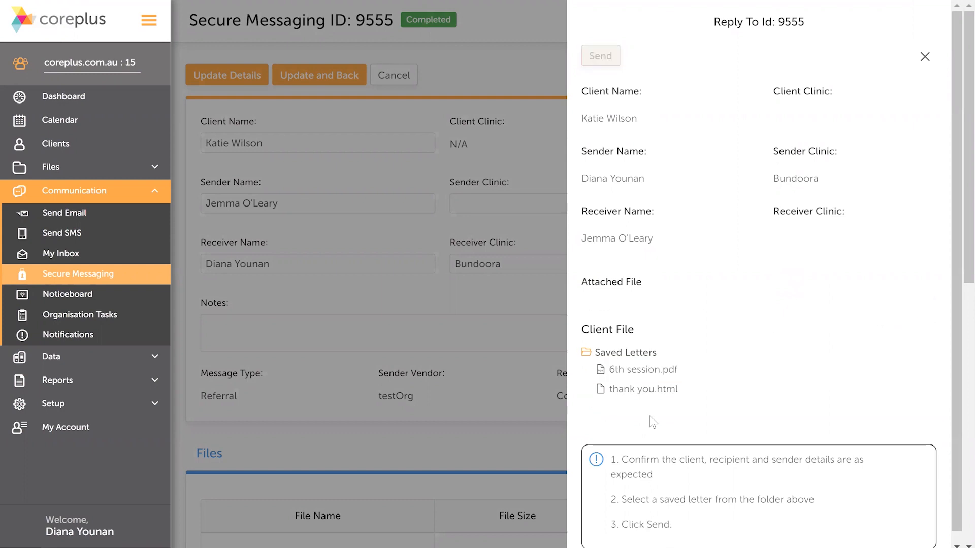
{"action": "left_click", "coordinate": [640, 389]}
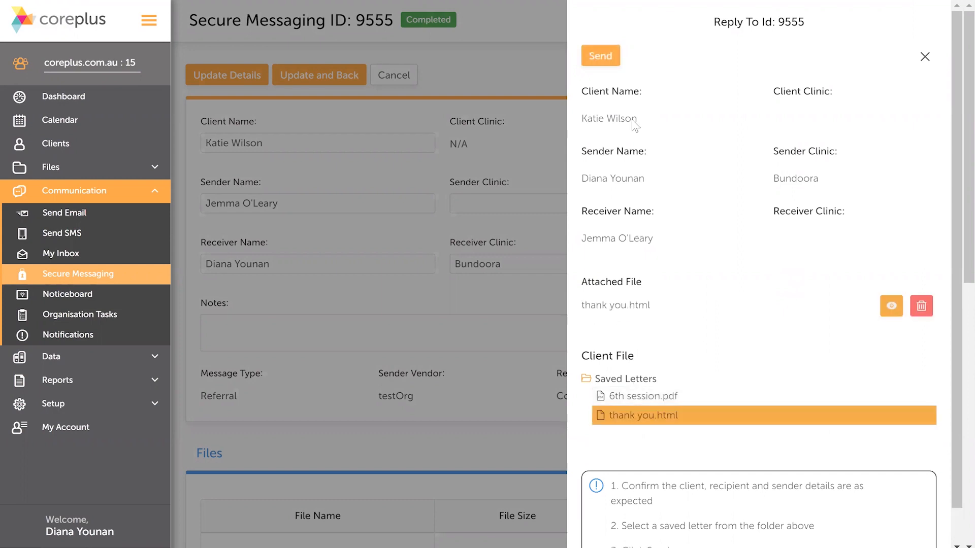
{"action": "left_click", "coordinate": [602, 56]}
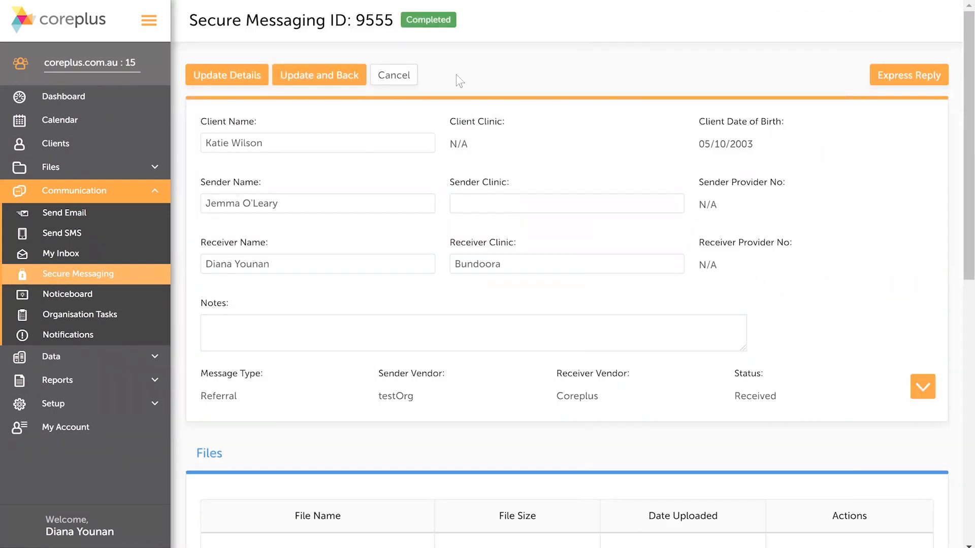
Step: Return to the message list and check the status of the reply among the sent messages
{"action": "left_click", "coordinate": [354, 76]}
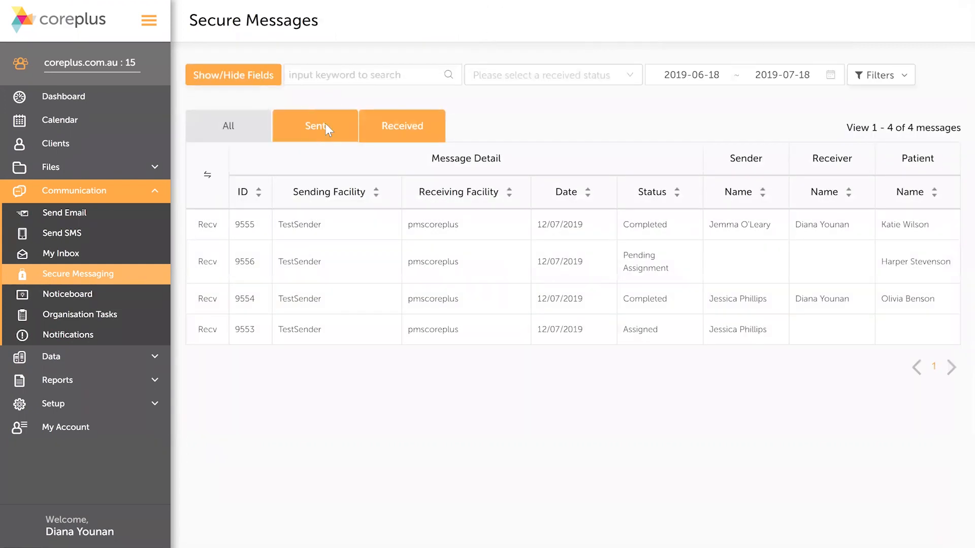
{"action": "left_click", "coordinate": [325, 126]}
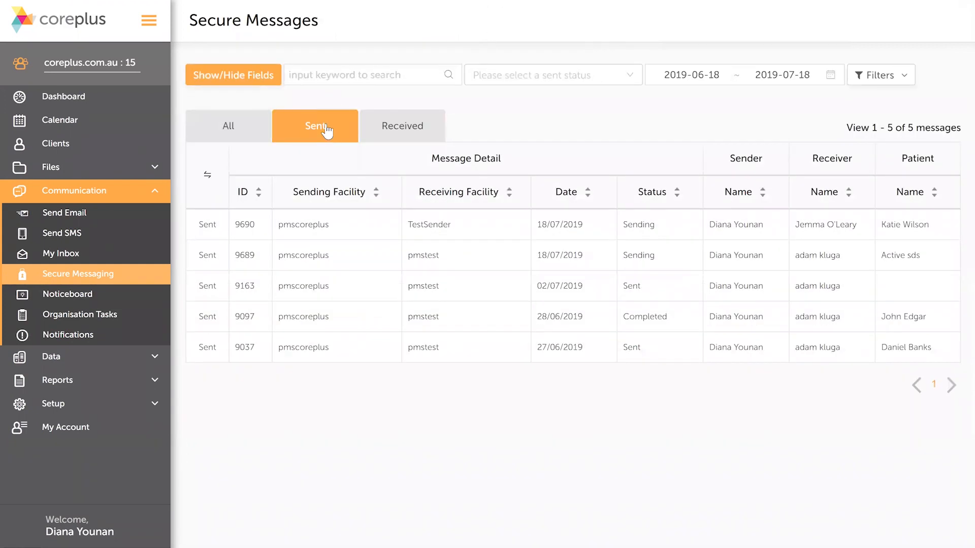
{"action": "left_click", "coordinate": [663, 233]}
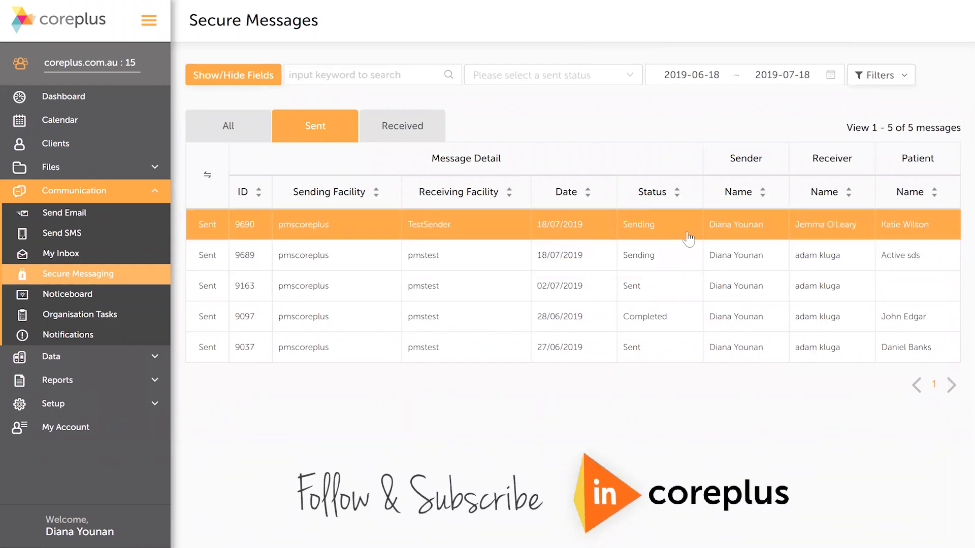
{"action": "left_click", "coordinate": [655, 284]}
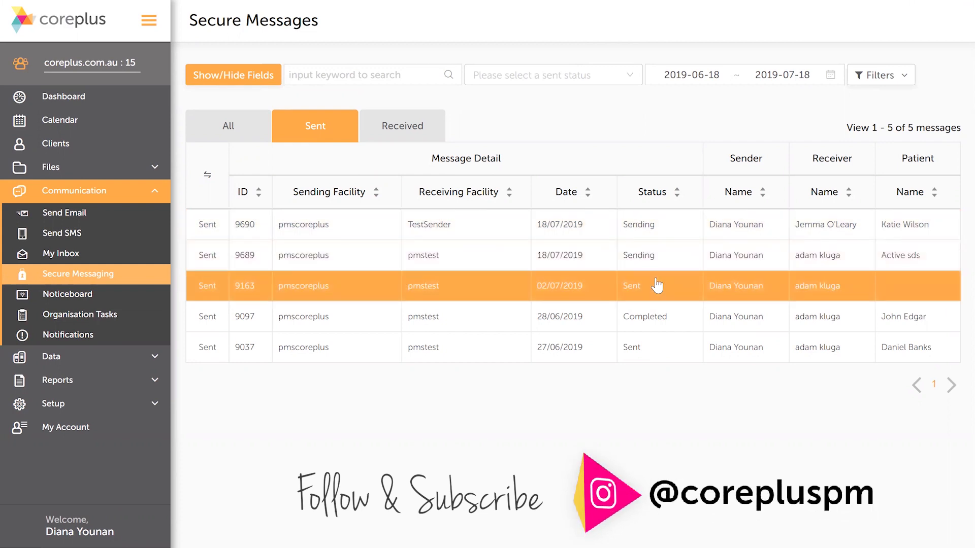